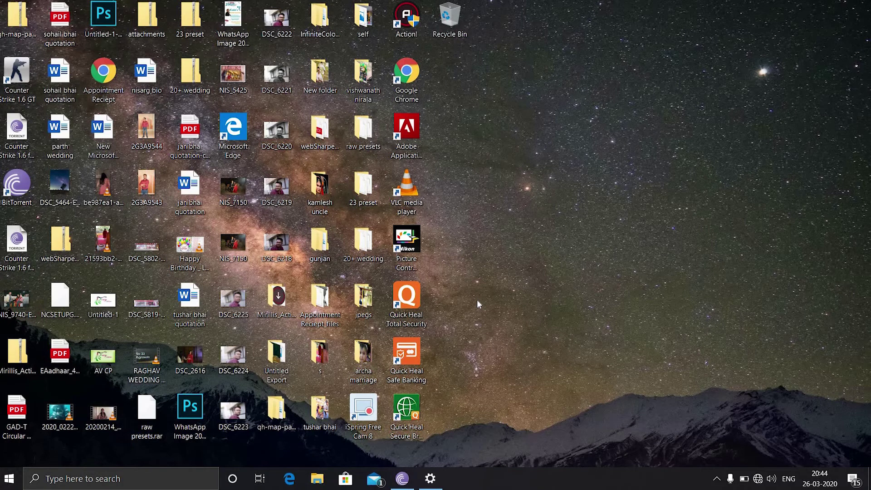
Launch Adobe Photoshop CC 2019, open the recent file NIS_8653-Edit.tif and maximize the window.
{"action": "left_click", "coordinate": [9, 479]}
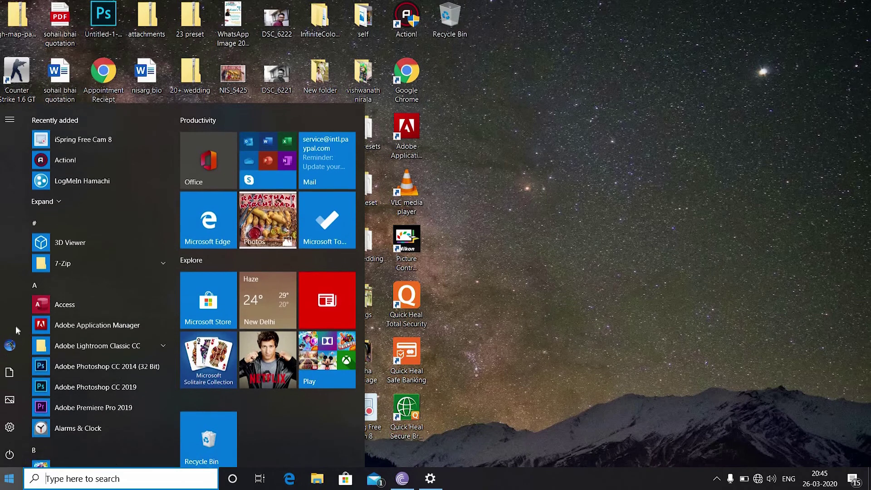
{"action": "left_click", "coordinate": [114, 387]}
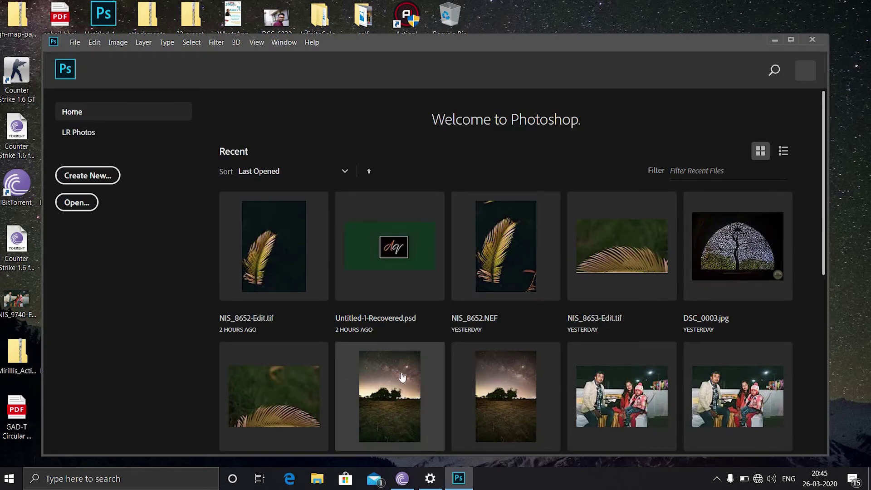
{"action": "scroll", "coordinate": [532, 323], "scroll_direction": "down", "scroll_amount": 5}
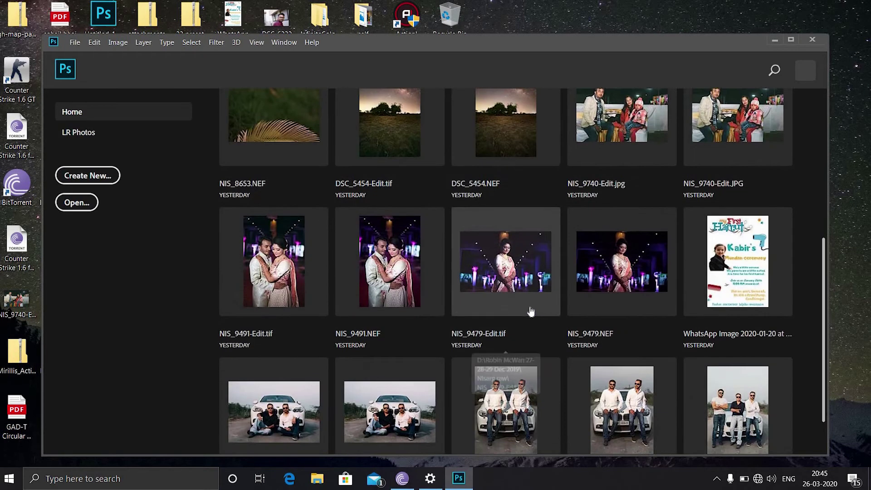
{"action": "scroll", "coordinate": [530, 315], "scroll_direction": "down", "scroll_amount": 1}
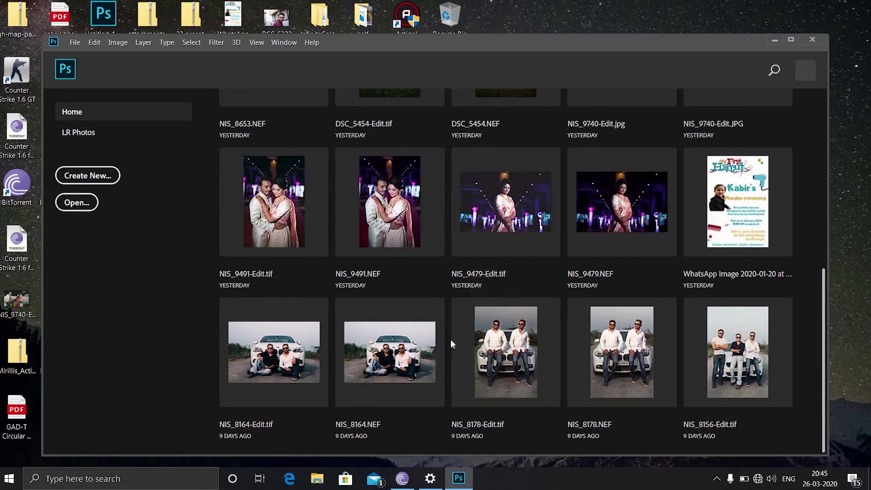
{"action": "scroll", "coordinate": [451, 344], "scroll_direction": "up", "scroll_amount": 6}
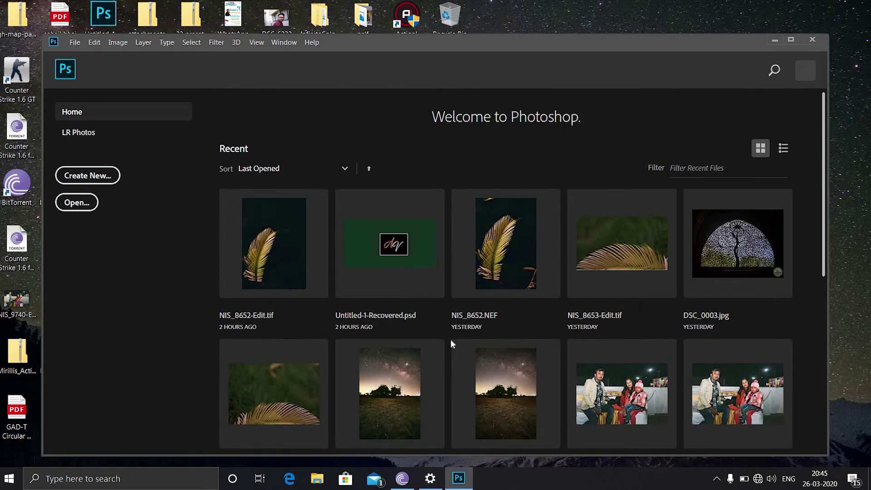
{"action": "left_click", "coordinate": [610, 260]}
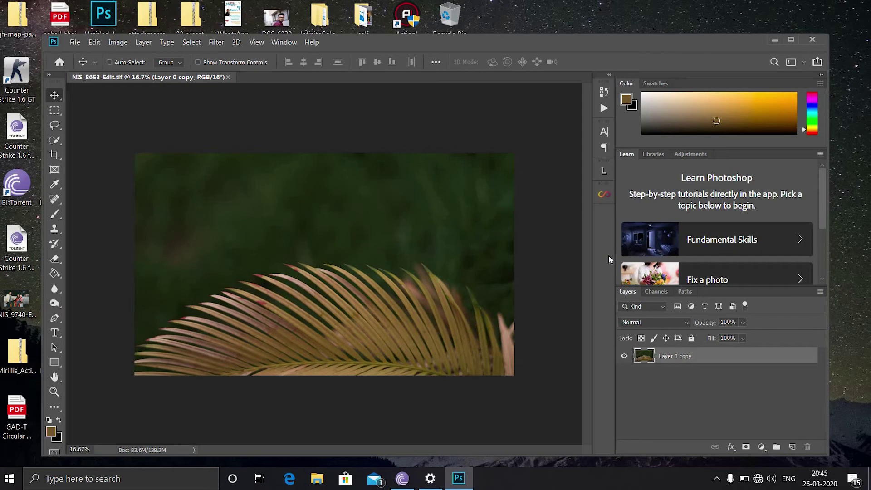
{"action": "left_click", "coordinate": [791, 40]}
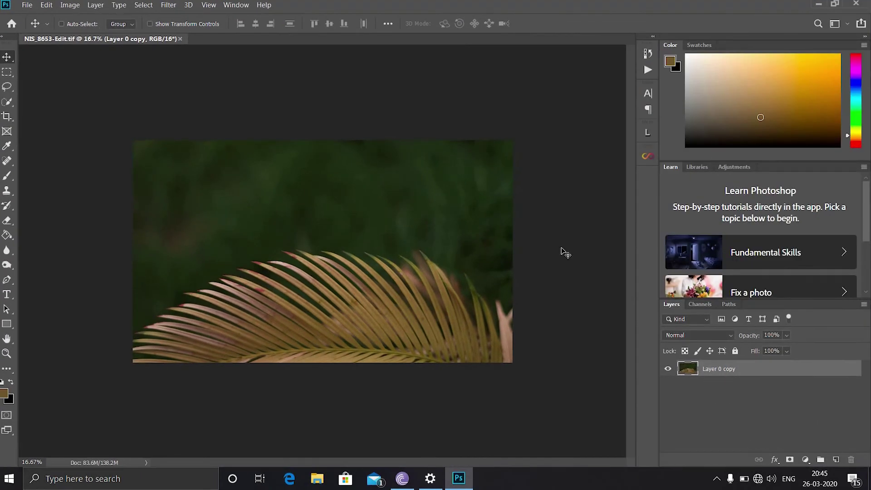
Duplicate the photo layer Layer 0 copy.
{"action": "key", "text": "ctrl+plus"}
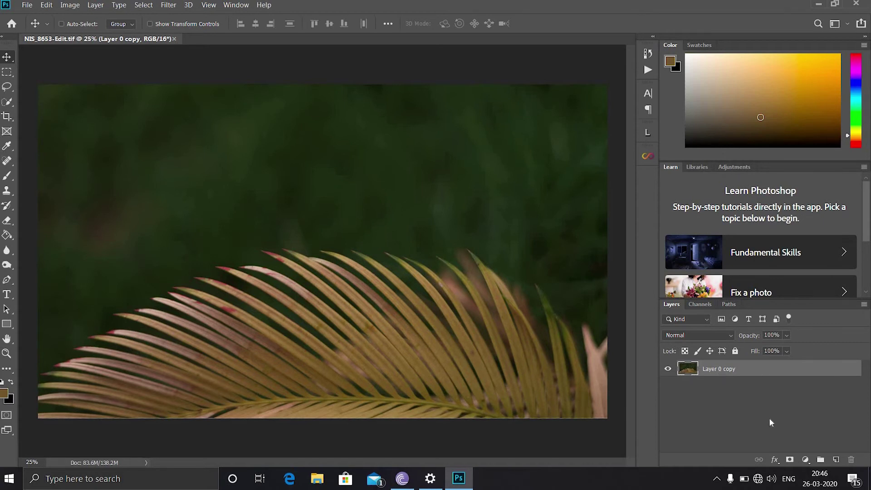
{"action": "key", "text": "ctrl+j"}
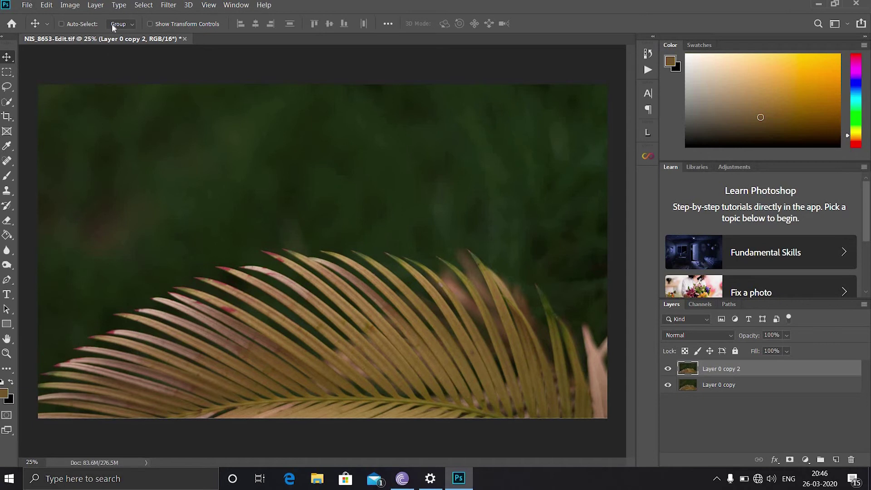
Duplicate Layer 0 copy 2 under the suggested name Layer 0 copy 3, and delete that extra copy.
{"action": "left_click", "coordinate": [97, 6]}
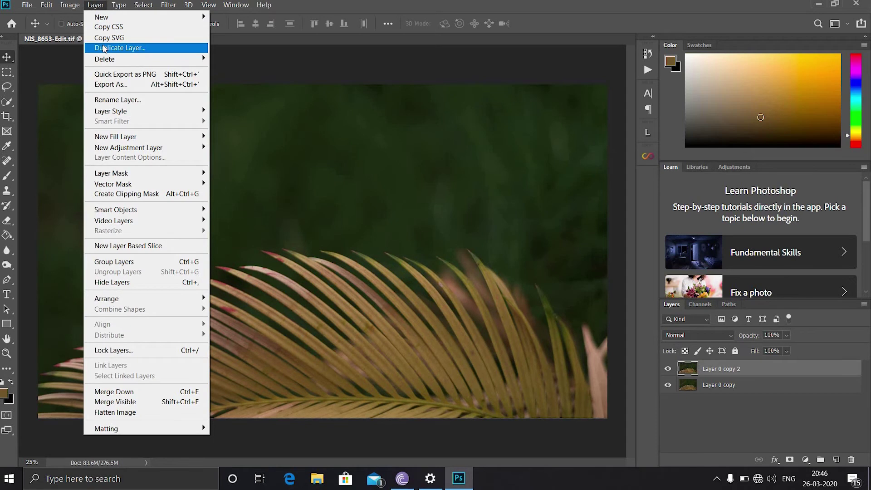
{"action": "left_click", "coordinate": [104, 48]}
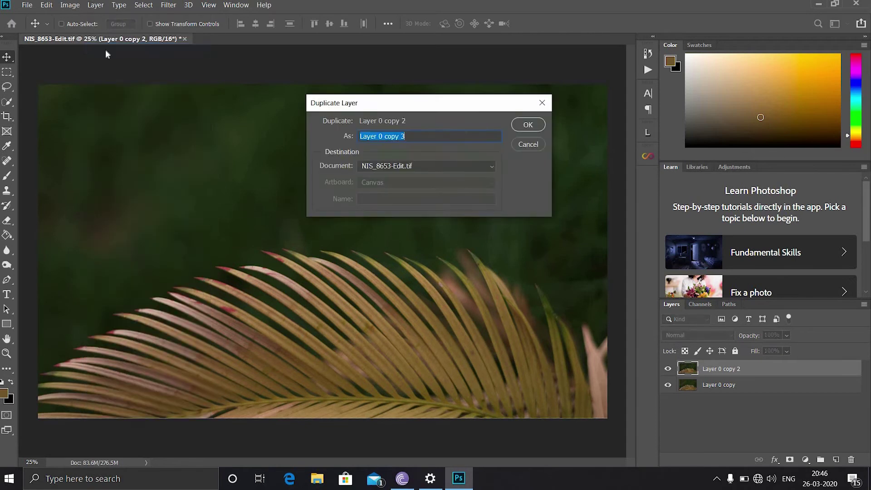
{"action": "left_click", "coordinate": [537, 128]}
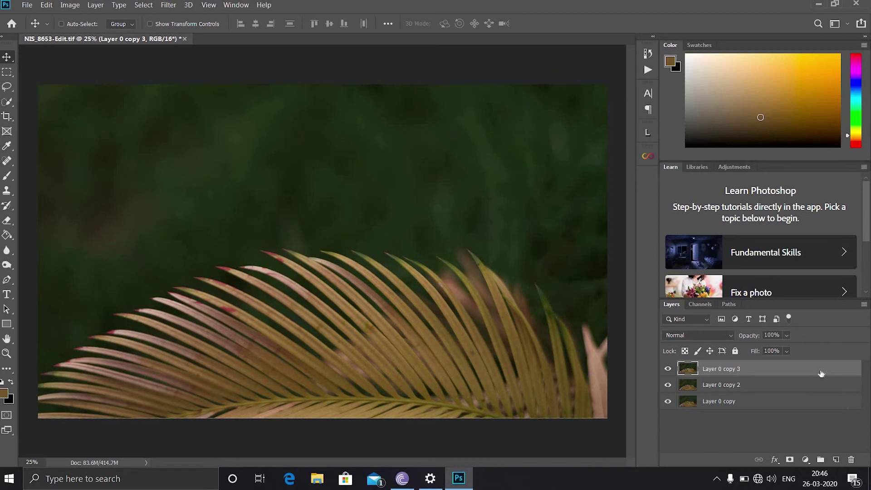
{"action": "key", "text": "Delete"}
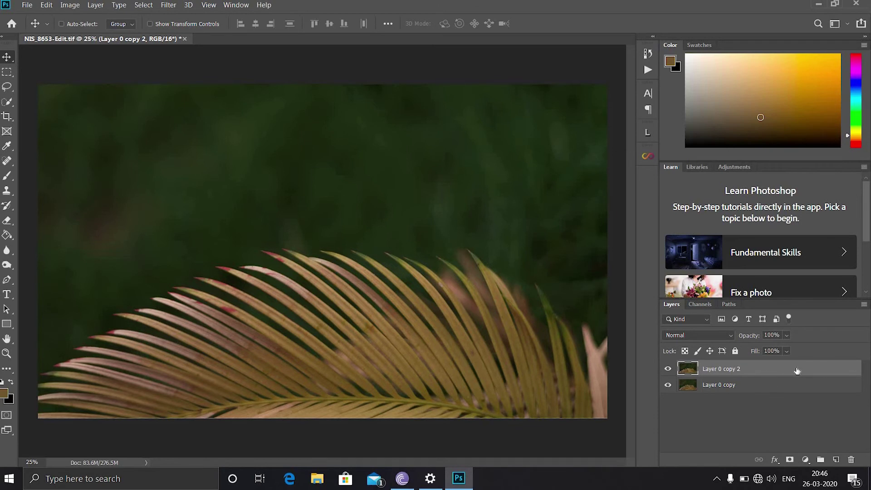
Apply a High Pass filter to Layer 0 copy 2 with a small radius showing only fine leaf edges, and set its blend mode to Hard Light.
{"action": "left_click", "coordinate": [170, 9]}
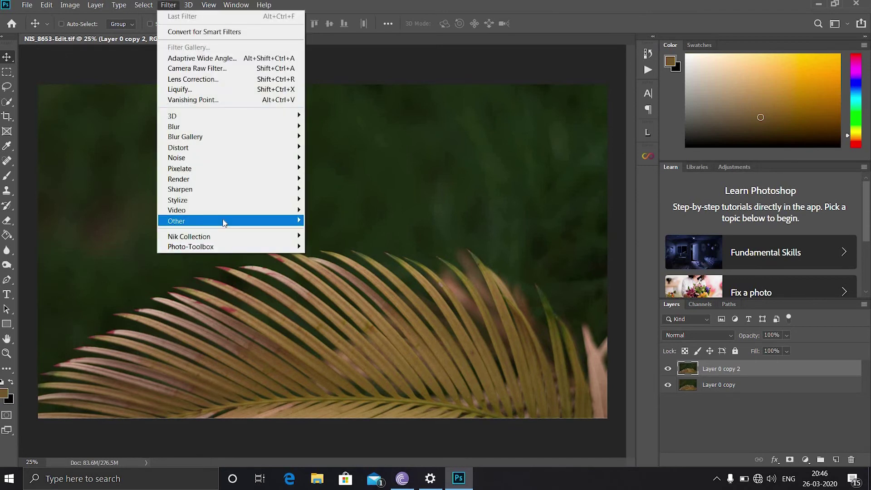
{"action": "mouse_move", "coordinate": [223, 221]}
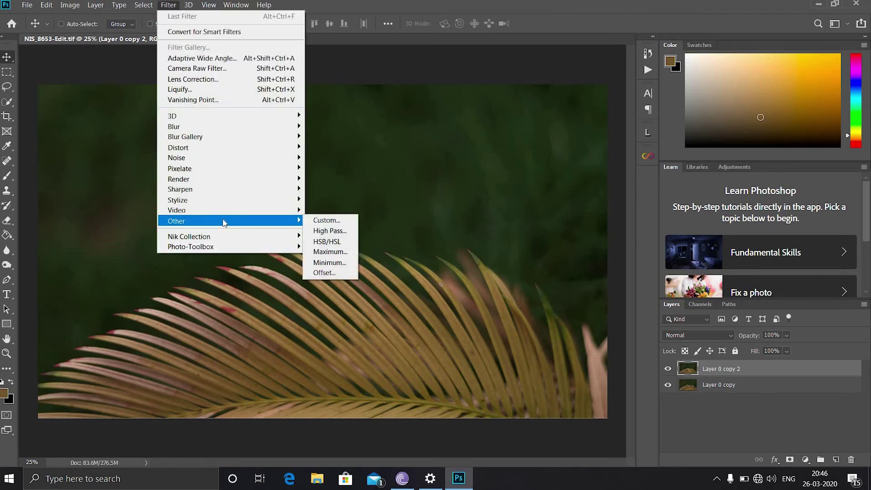
{"action": "left_click", "coordinate": [338, 231]}
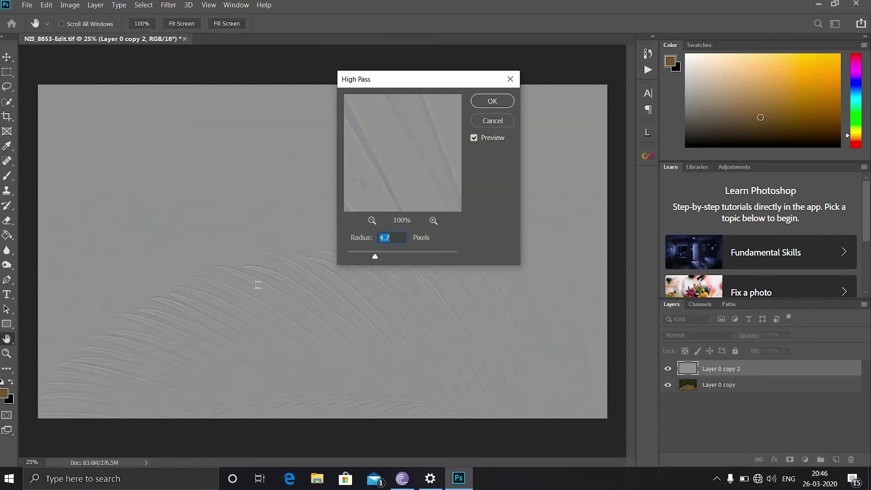
{"action": "left_click", "coordinate": [249, 280]}
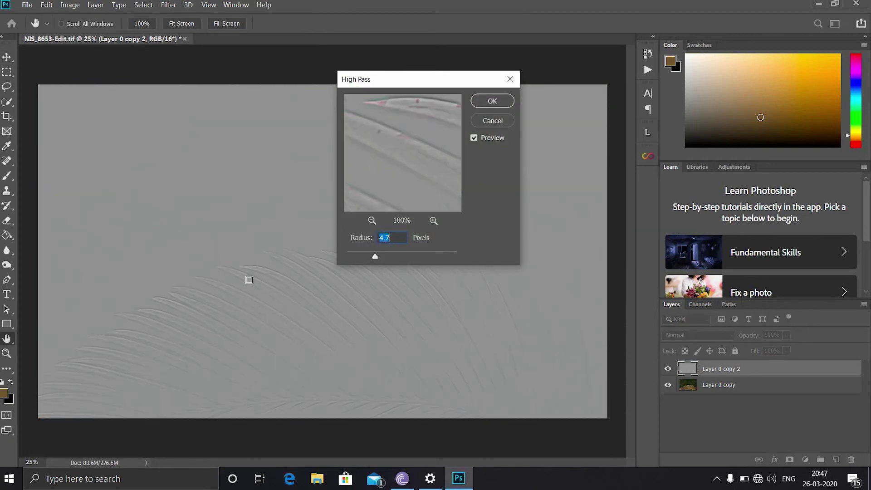
{"action": "left_click_drag", "start_coordinate": [376, 258], "coordinate": [397, 259]}
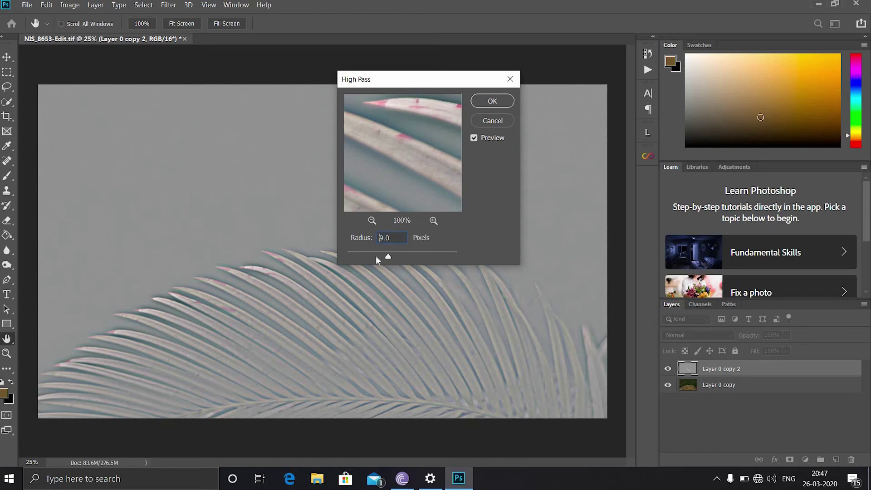
{"action": "left_click_drag", "start_coordinate": [371, 258], "coordinate": [372, 258]}
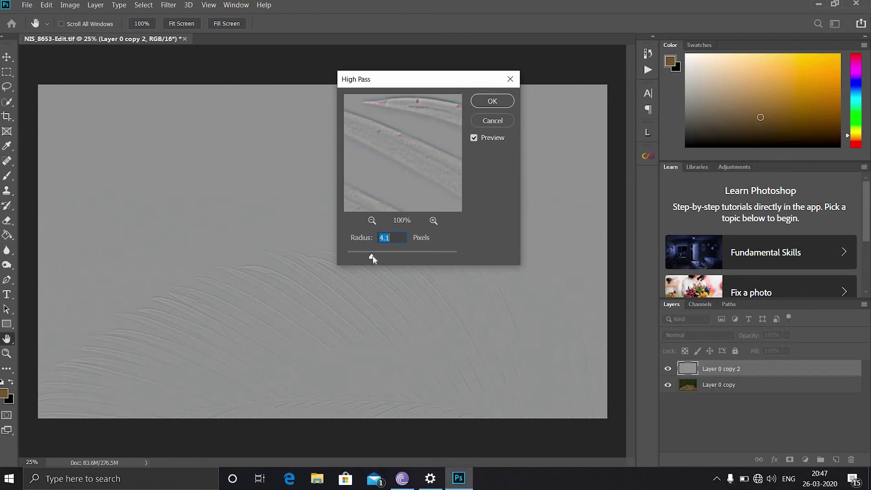
{"action": "left_click_drag", "start_coordinate": [374, 258], "coordinate": [379, 259]}
{"action": "left_click", "coordinate": [492, 102]}
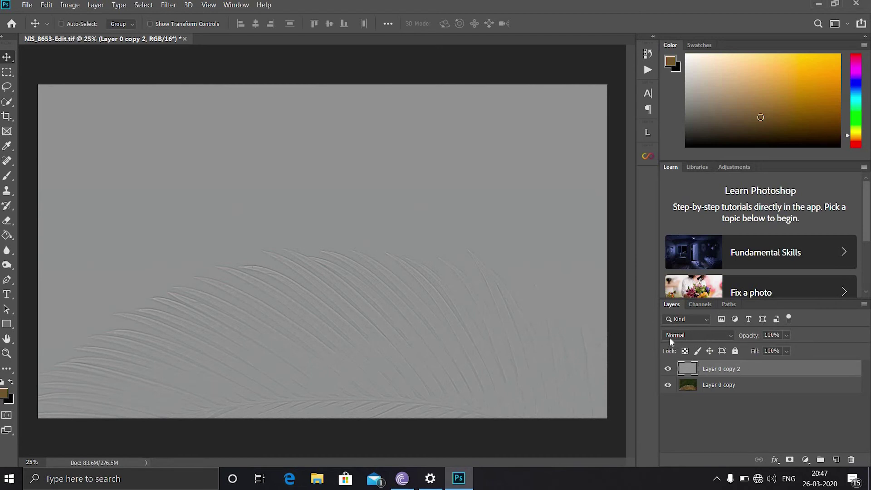
{"action": "left_click", "coordinate": [688, 336]}
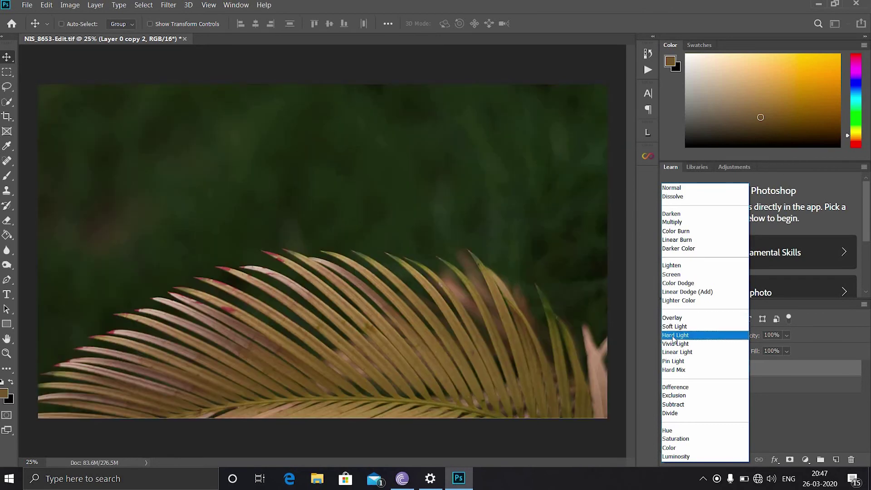
{"action": "left_click", "coordinate": [674, 336]}
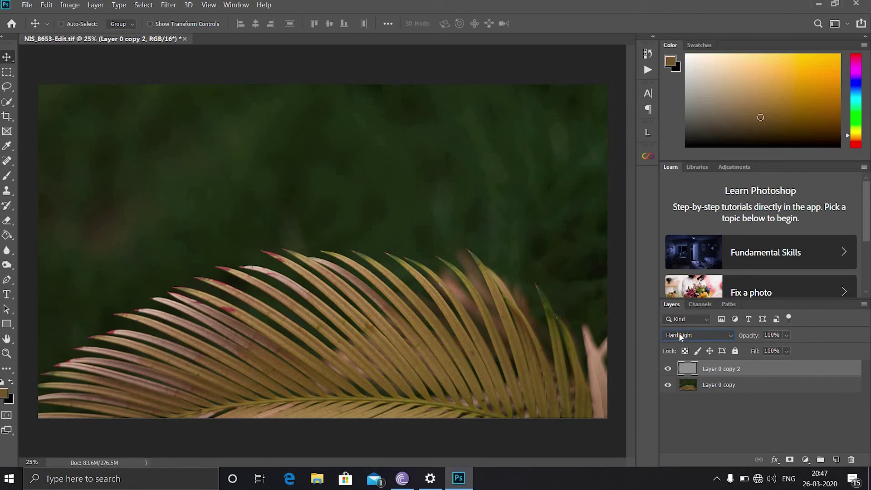
Examine the leaf detail at 100% with the High Pass layer hidden and shown to compare the sharpening.
{"action": "key", "text": "ctrl+equal"}
{"action": "key", "text": "ctrl+equal"}
{"action": "key", "text": "ctrl+equal"}
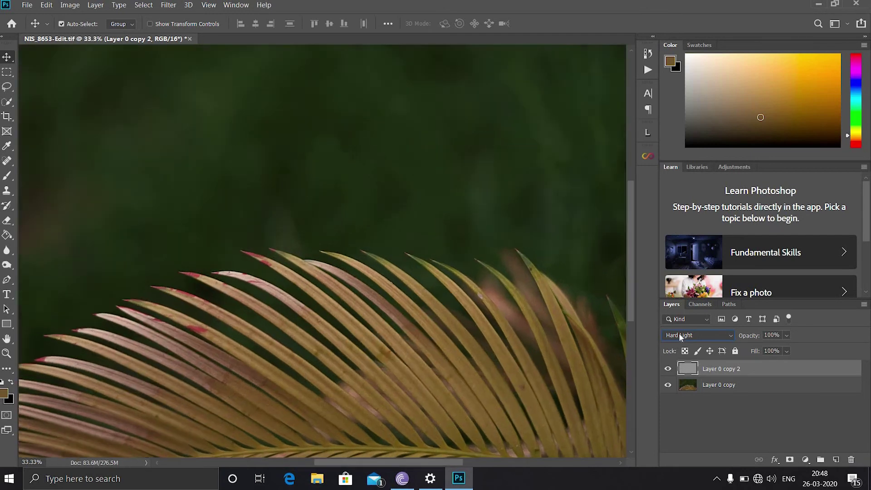
{"action": "key", "text": "ctrl"}
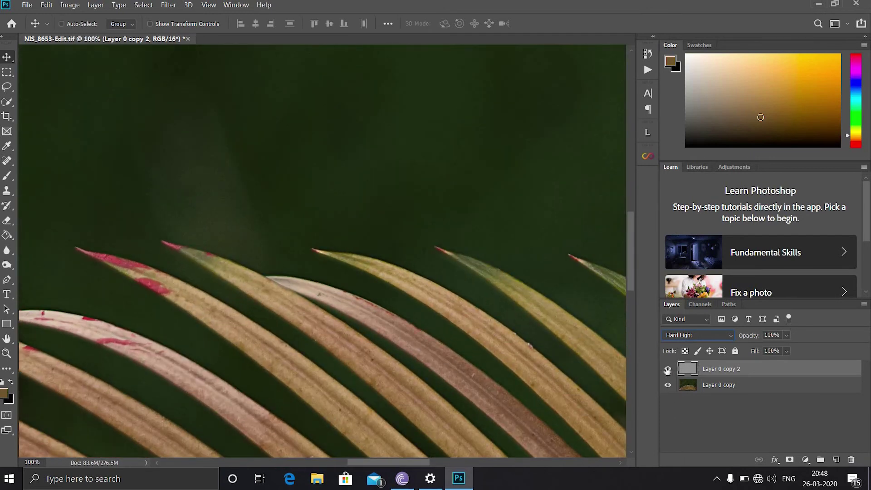
{"action": "left_click", "coordinate": [667, 370]}
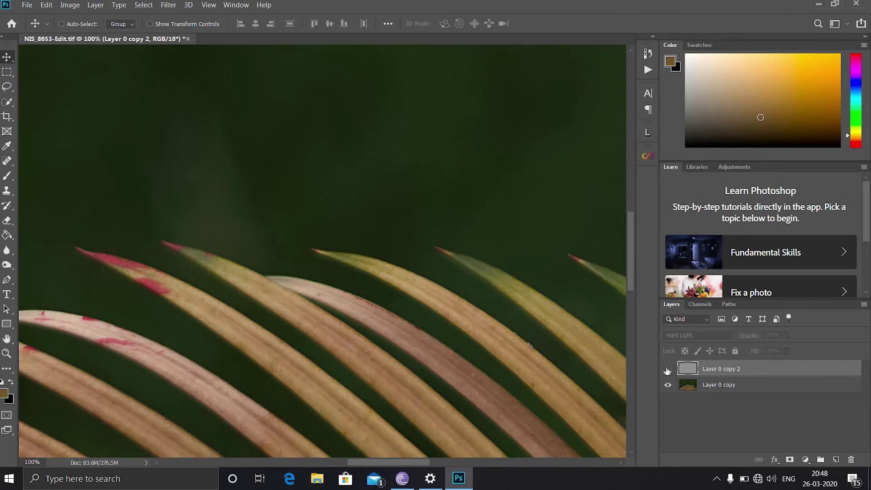
{"action": "left_click", "coordinate": [667, 370]}
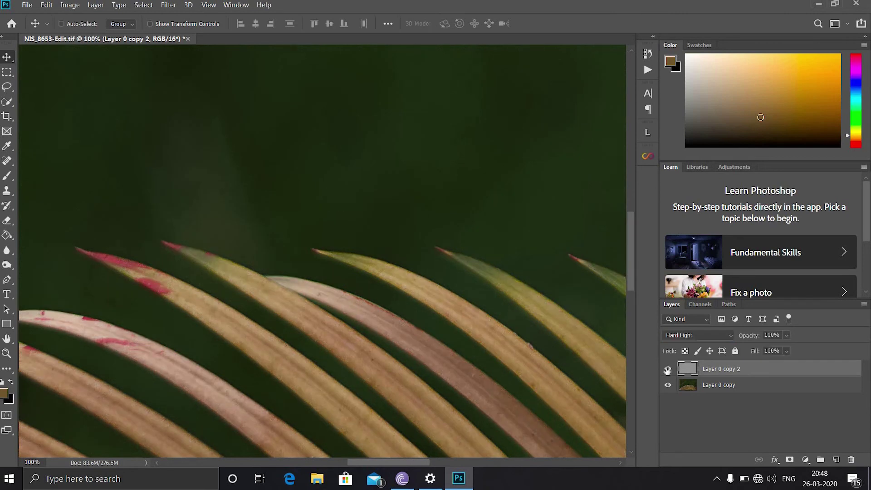
{"action": "left_click", "coordinate": [668, 370]}
{"action": "left_click", "coordinate": [667, 370]}
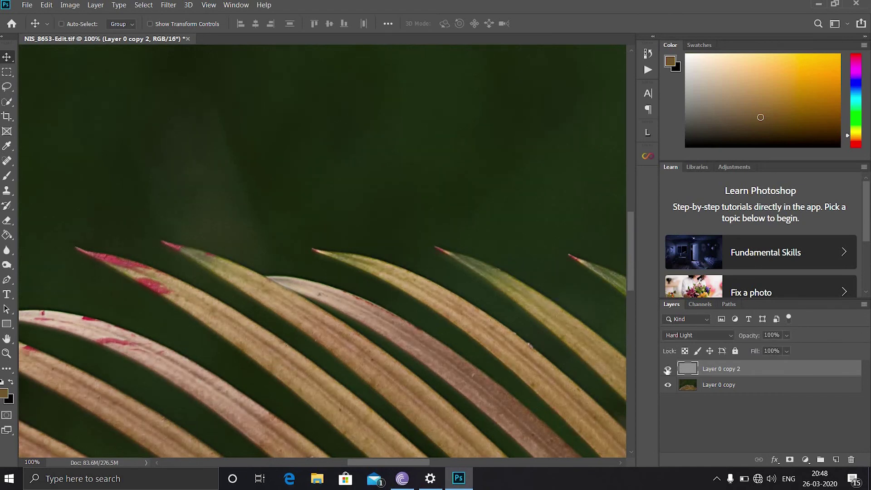
{"action": "key", "text": "ctrl+minus"}
{"action": "key", "text": "ctrl+minus"}
{"action": "key", "text": "ctrl+minus"}
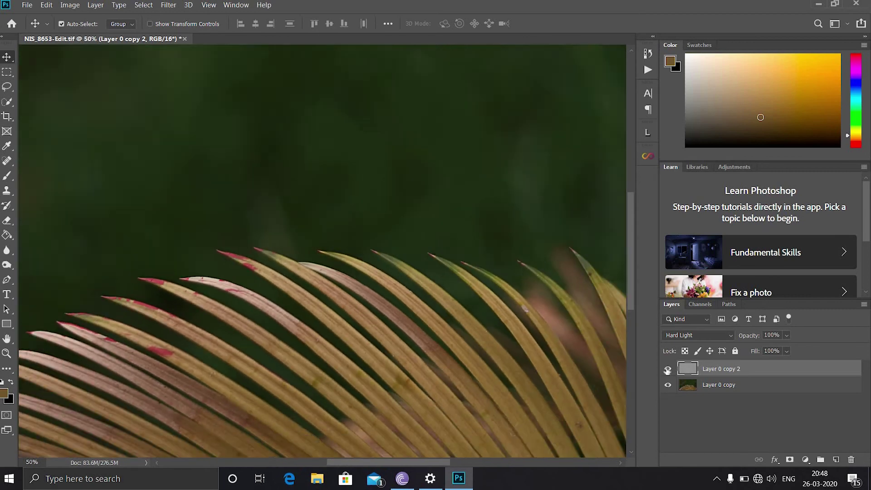
{"action": "key", "text": "ctrl+minus"}
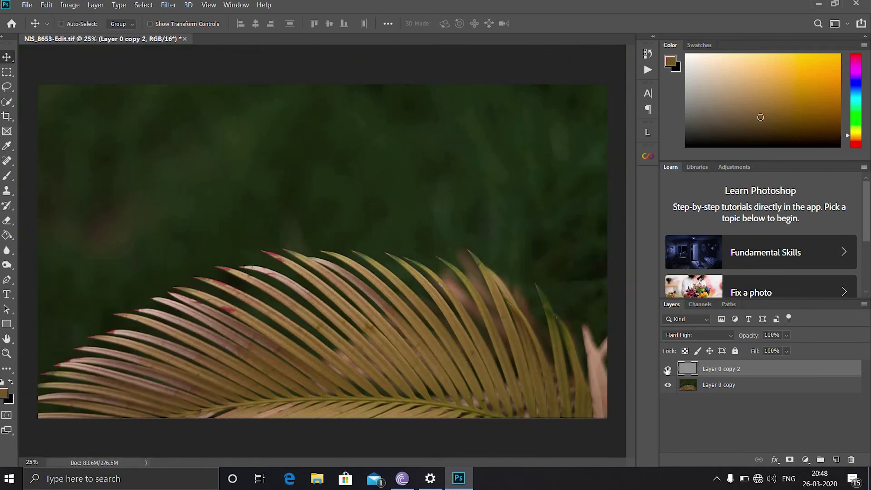
Stamp both visible layers into a new merged layer on top, and hide the two layers beneath it.
{"action": "left_click", "coordinate": [765, 390], "text": "shift"}
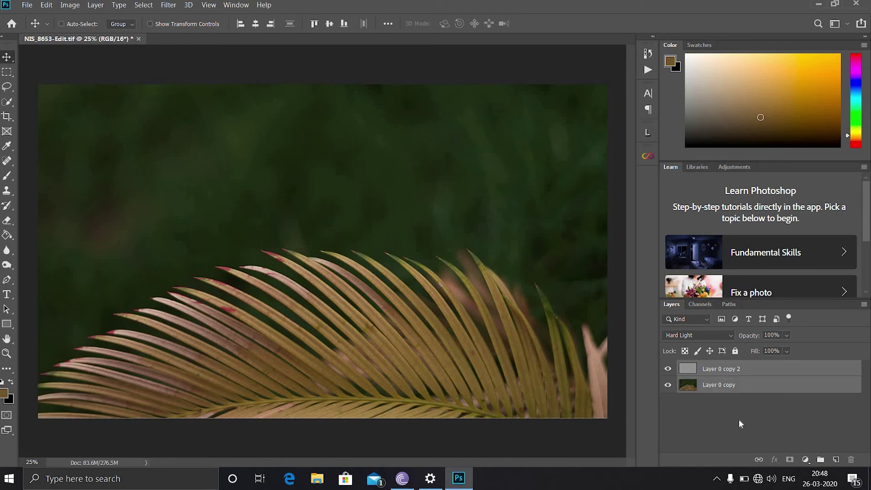
{"action": "key", "text": "ctrl"}
{"action": "key", "text": "ctrl+shift+alt+e"}
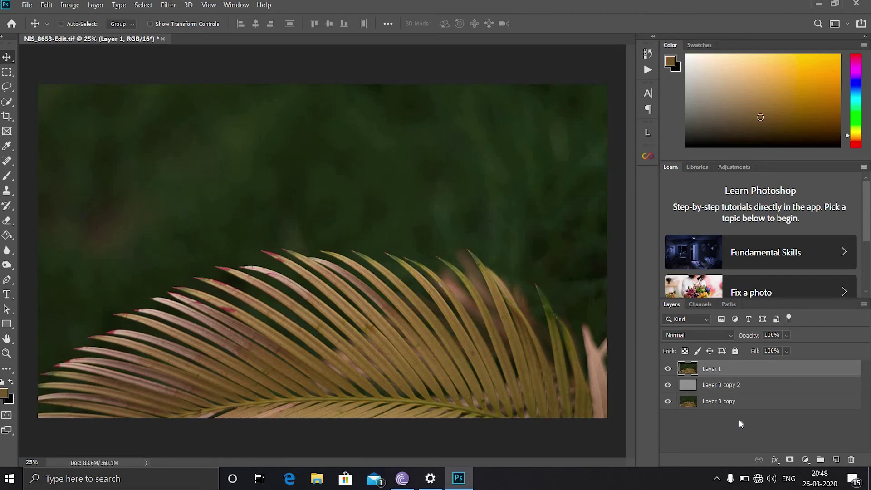
{"action": "left_click", "coordinate": [668, 384]}
{"action": "left_click", "coordinate": [668, 401]}
Reduce noise on Layer 1 with the Camera Raw Filter, setting Luminance to 5, Luminance Detail to 47 and Color to 3.
{"action": "left_click", "coordinate": [168, 9]}
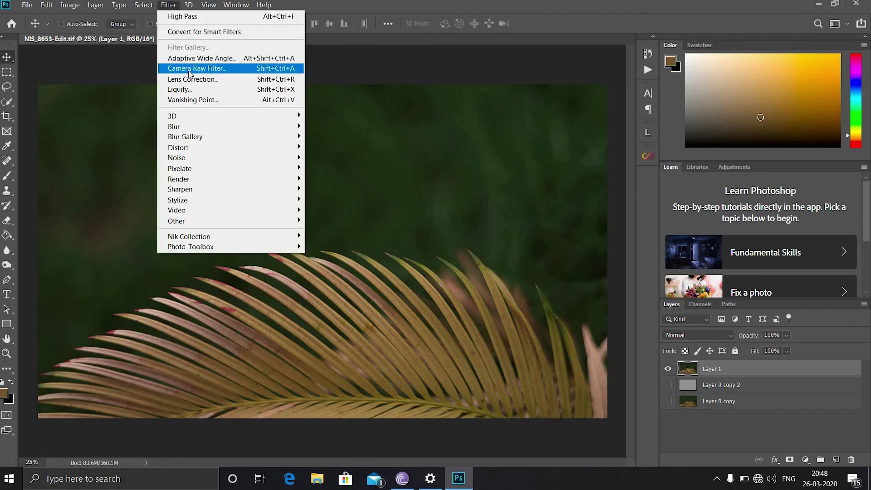
{"action": "left_click", "coordinate": [189, 71]}
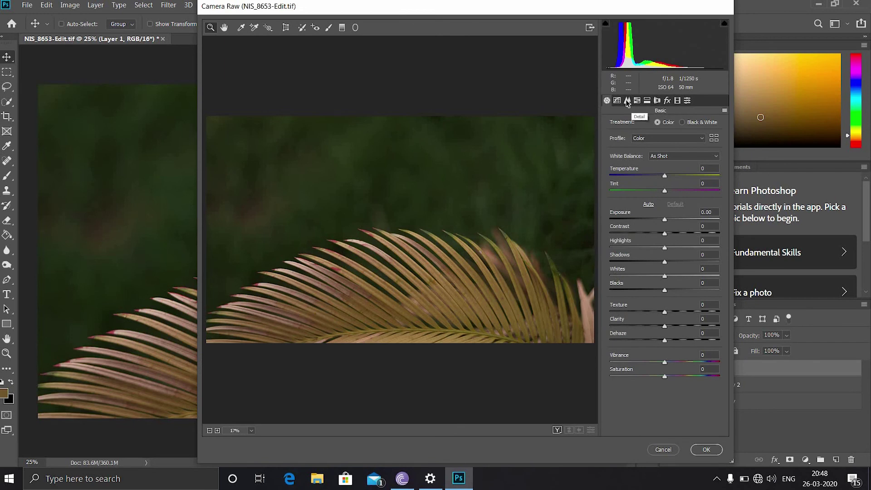
{"action": "left_click", "coordinate": [627, 101]}
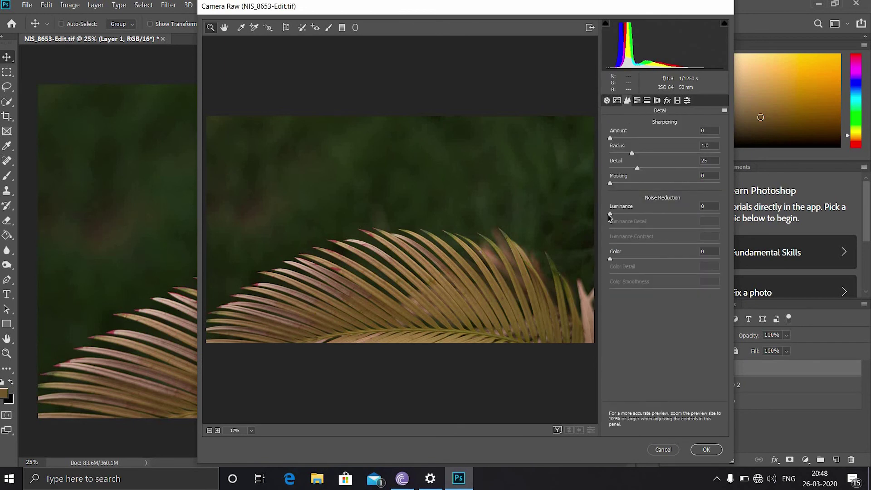
{"action": "left_click_drag", "start_coordinate": [614, 215], "coordinate": [661, 229]}
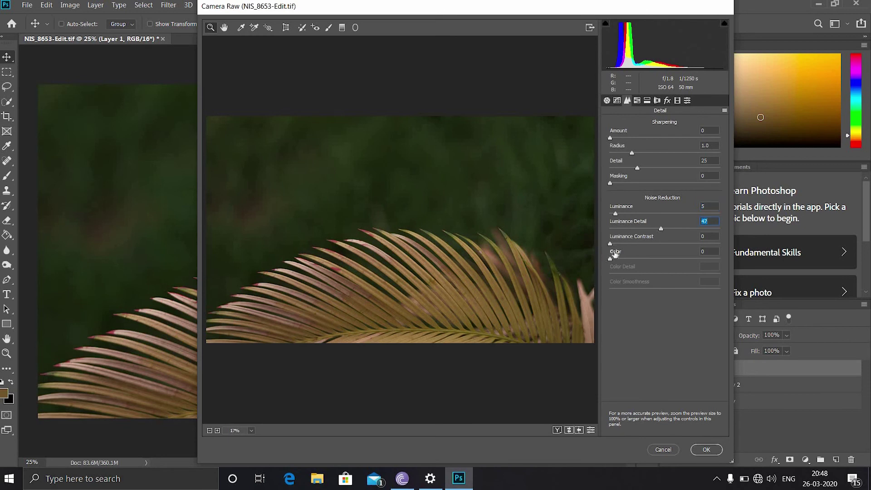
{"action": "left_click_drag", "start_coordinate": [610, 260], "coordinate": [612, 262]}
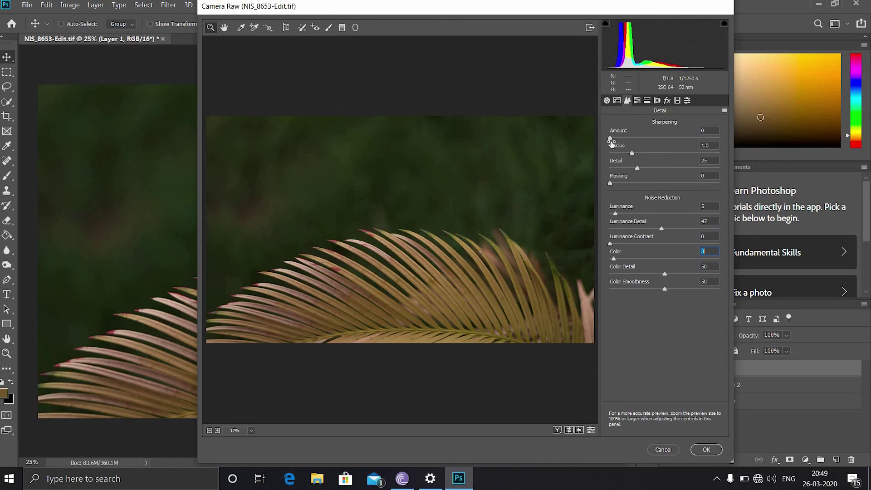
{"action": "left_click", "coordinate": [708, 450]}
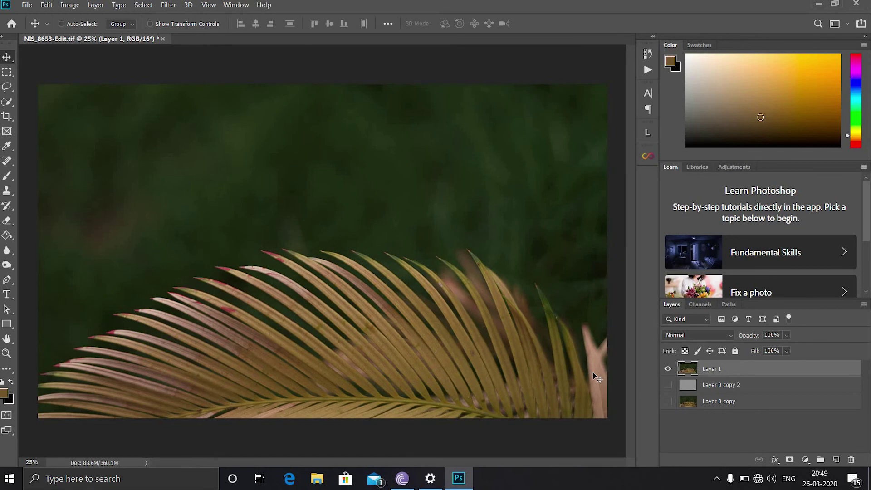
Show the two layers beneath Layer 1 and compare the leaf detail at 66.67% with Layer 1 hidden and shown.
{"action": "key", "text": "ctrl+plus"}
{"action": "key", "text": "ctrl+plus"}
{"action": "key", "text": "ctrl+plus"}
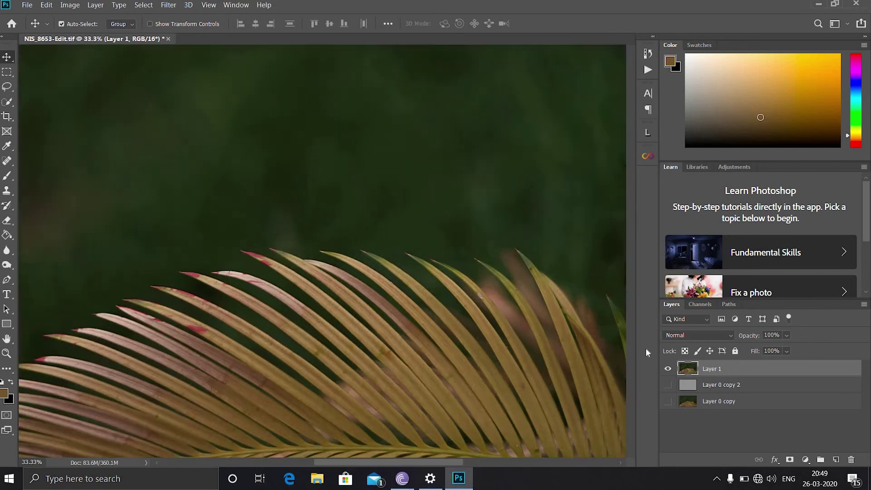
{"action": "left_click", "coordinate": [668, 369]}
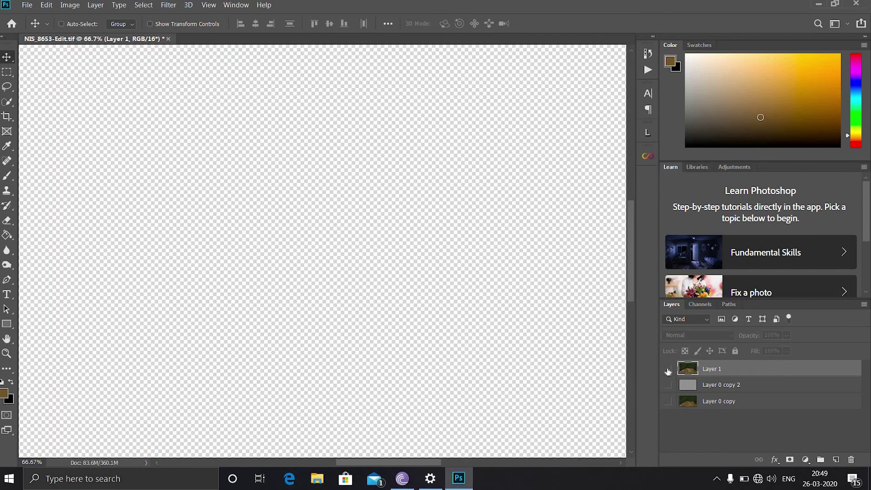
{"action": "left_click", "coordinate": [668, 369]}
{"action": "left_click", "coordinate": [668, 384]}
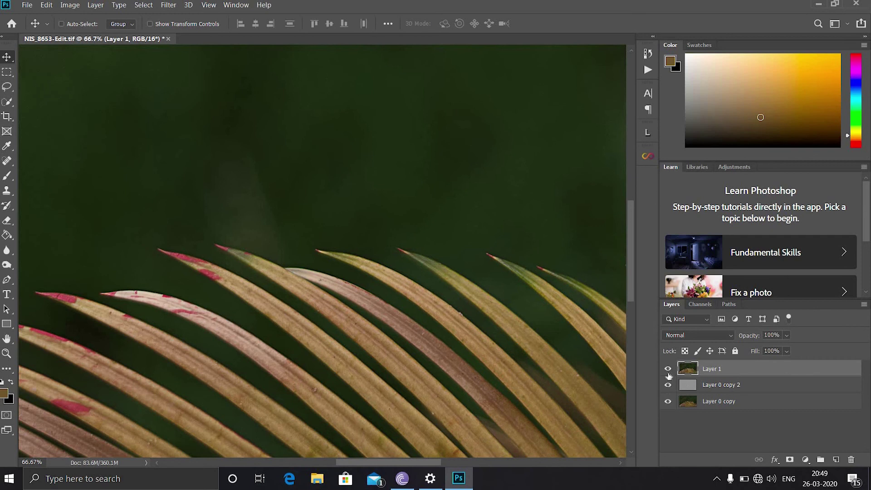
{"action": "left_click", "coordinate": [668, 369]}
{"action": "left_click", "coordinate": [669, 370]}
{"action": "key", "text": "ctrl+minus"}
{"action": "key", "text": "ctrl+minus"}
{"action": "key", "text": "ctrl+minus"}
{"action": "key", "text": "ctrl+minus"}
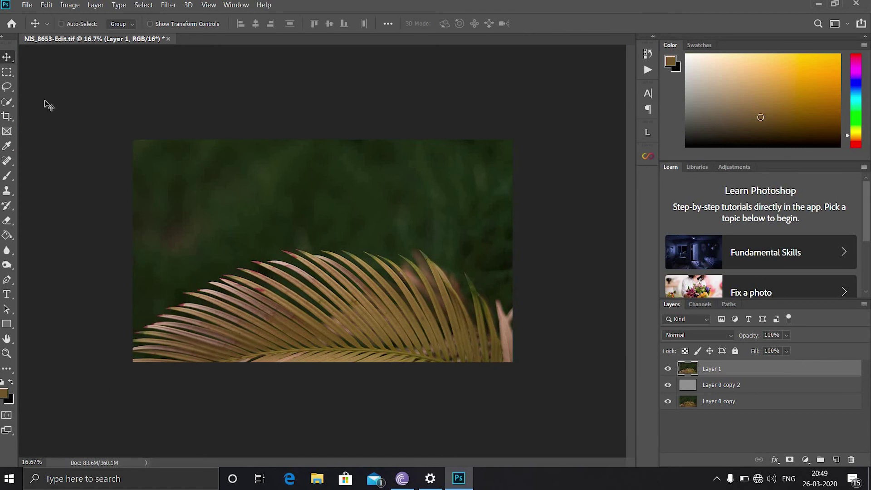
Hide Layer 0 copy 2 and compare Layer 1 against Layer 0 copy at 66.67% zoom.
{"action": "left_click", "coordinate": [667, 385]}
{"action": "key", "text": "ctrl+plus"}
{"action": "key", "text": "ctrl+plus"}
{"action": "key", "text": "ctrl+plus"}
{"action": "key", "text": "ctrl+plus"}
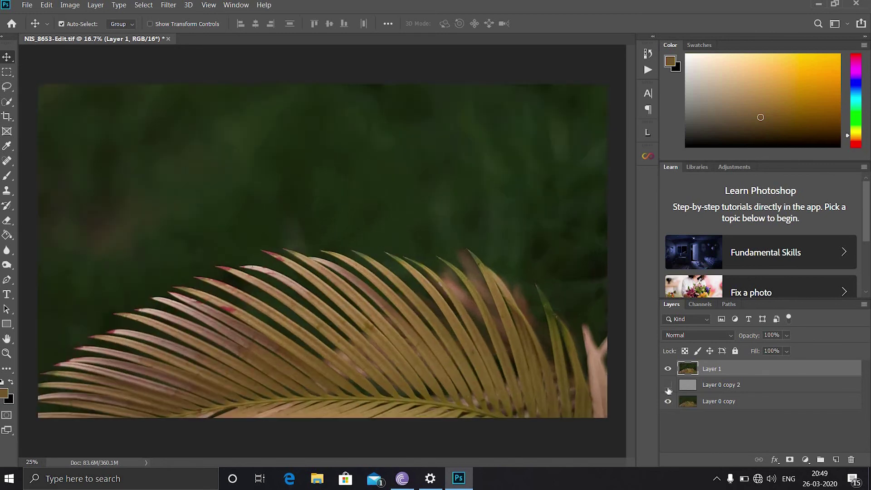
{"action": "left_click", "coordinate": [668, 370]}
{"action": "left_click", "coordinate": [668, 372]}
{"action": "left_click", "coordinate": [668, 372]}
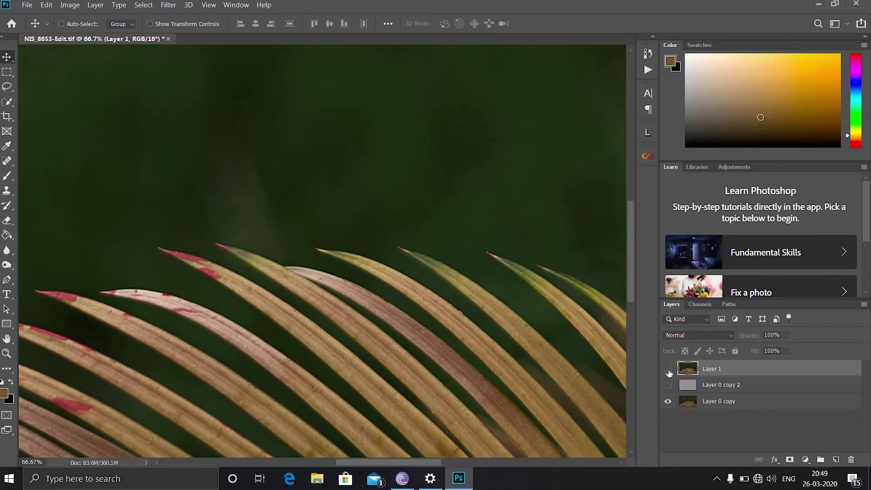
{"action": "left_click", "coordinate": [668, 372]}
{"action": "key", "text": "ctrl+minus"}
{"action": "key", "text": "ctrl+minus"}
{"action": "key", "text": "ctrl+minus"}
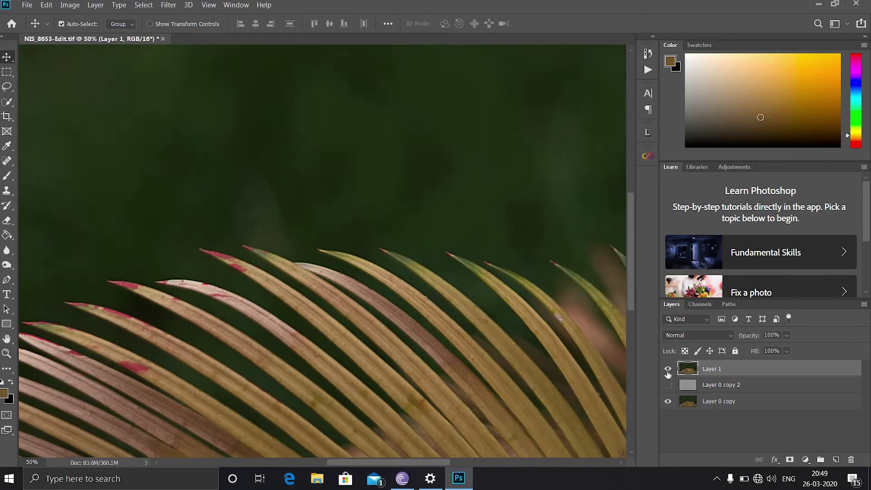
Save the image as a JPEG named NIS_8653-Edit with quality 12 and the Baseline Optimized format.
{"action": "left_click", "coordinate": [29, 8]}
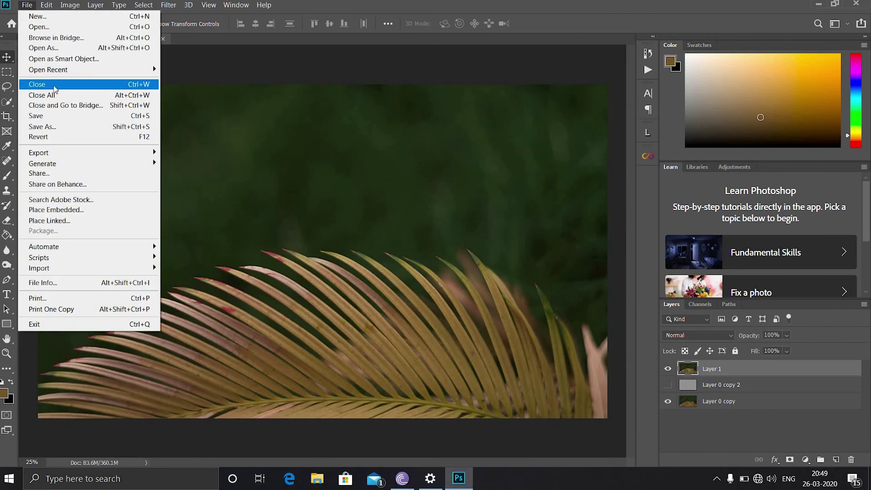
{"action": "left_click", "coordinate": [55, 127]}
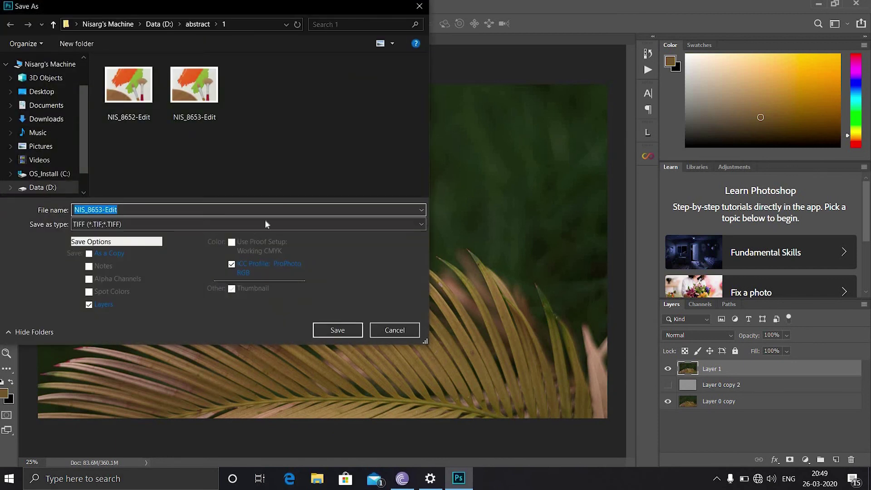
{"action": "left_click", "coordinate": [242, 225]}
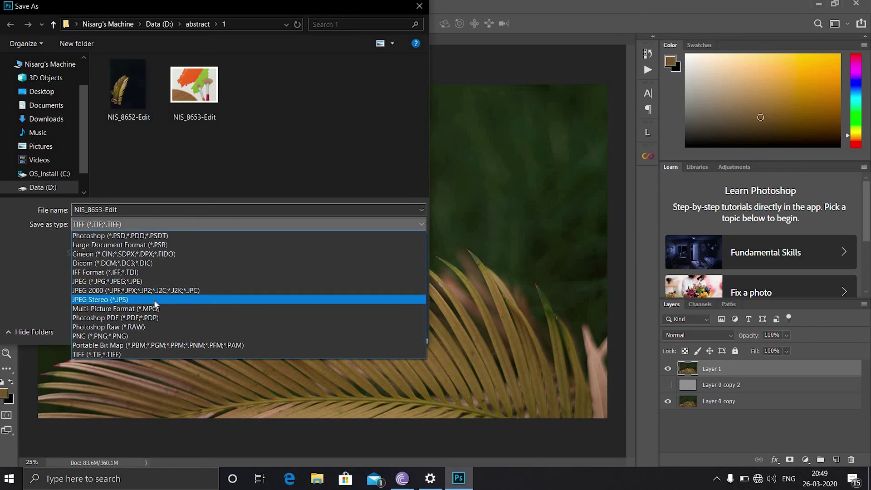
{"action": "left_click", "coordinate": [128, 283]}
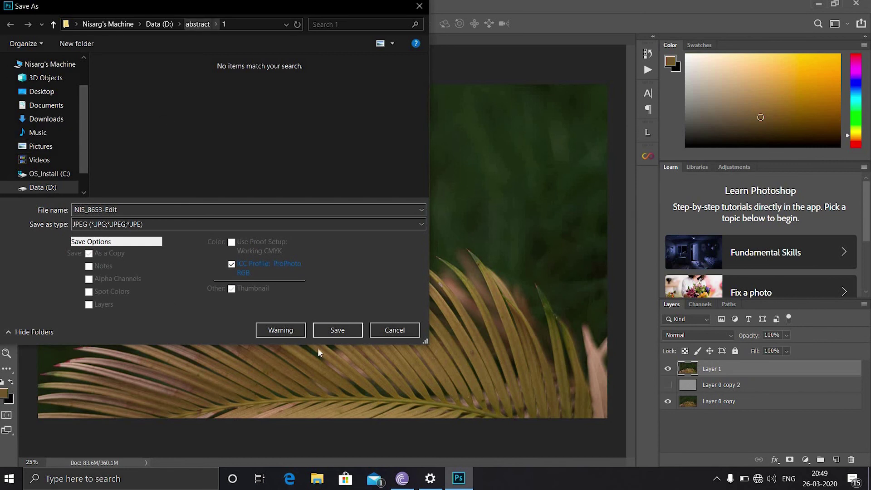
{"action": "left_click", "coordinate": [337, 330]}
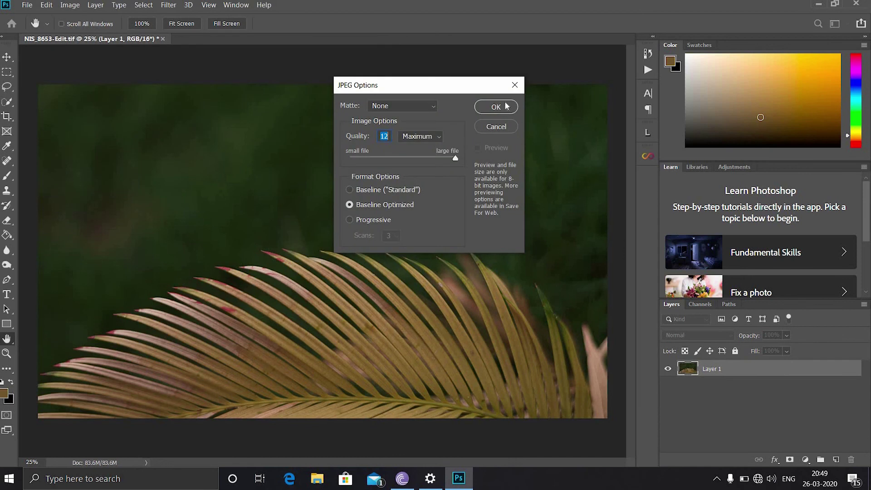
{"action": "left_click", "coordinate": [500, 107]}
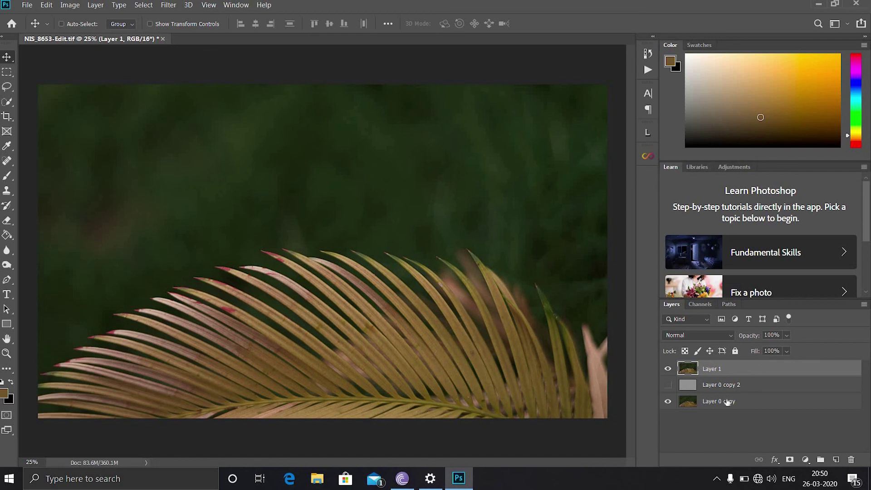
Hide Layer 1, and delete it together with Layer 0 copy 2.
{"action": "left_click", "coordinate": [667, 369]}
{"action": "left_click", "coordinate": [769, 387], "text": "shift"}
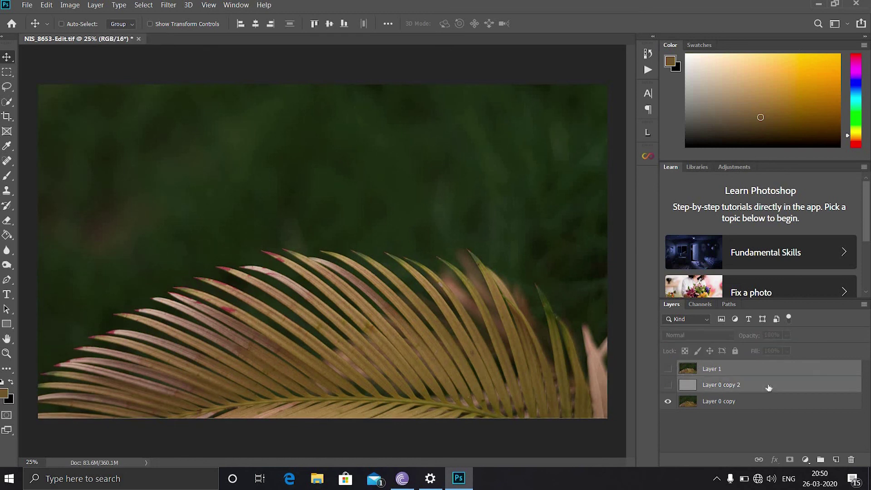
{"action": "key", "text": "Delete"}
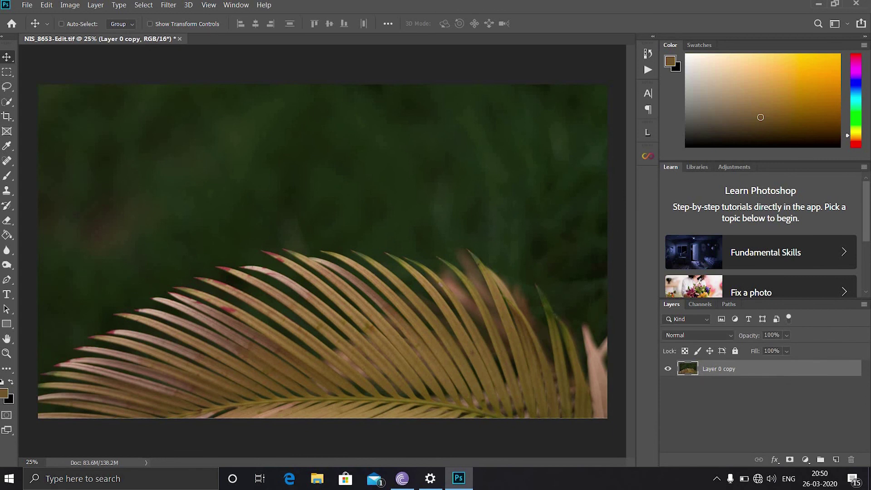
Try Smart Sharpen on Layer 0 copy with Amount 241%, Radius 3.1 px, Reduce Noise 18% and Lens Blur removal.
{"action": "left_click", "coordinate": [168, 5]}
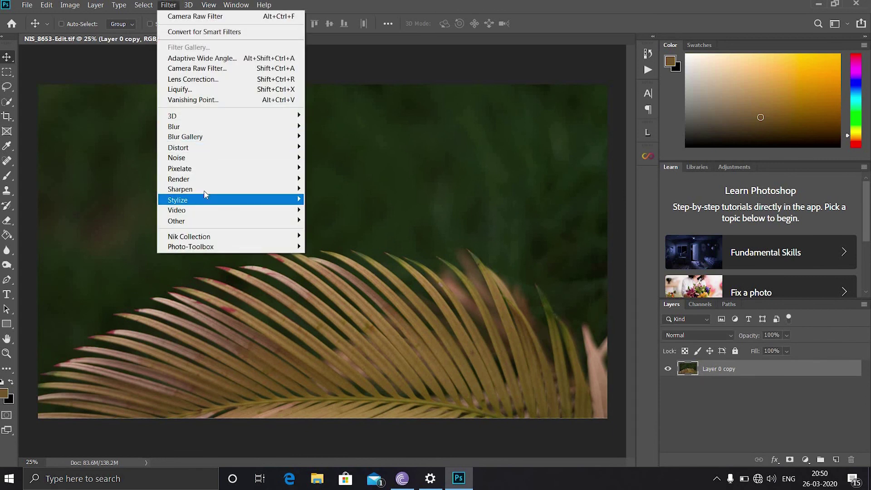
{"action": "mouse_move", "coordinate": [205, 192]}
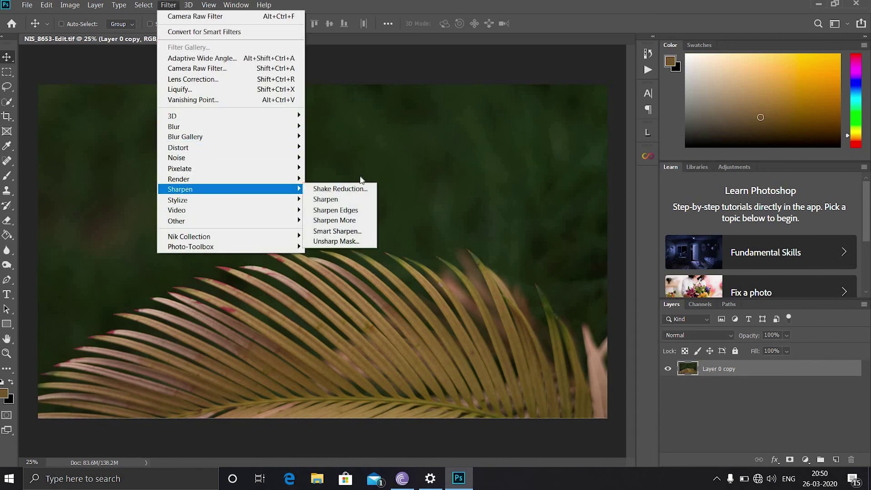
{"action": "left_click", "coordinate": [349, 233]}
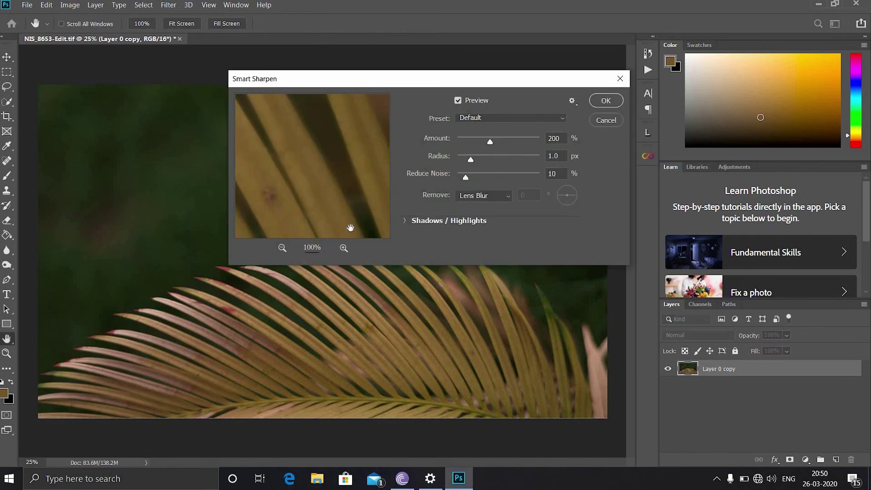
{"action": "left_click_drag", "start_coordinate": [428, 83], "coordinate": [620, 95]}
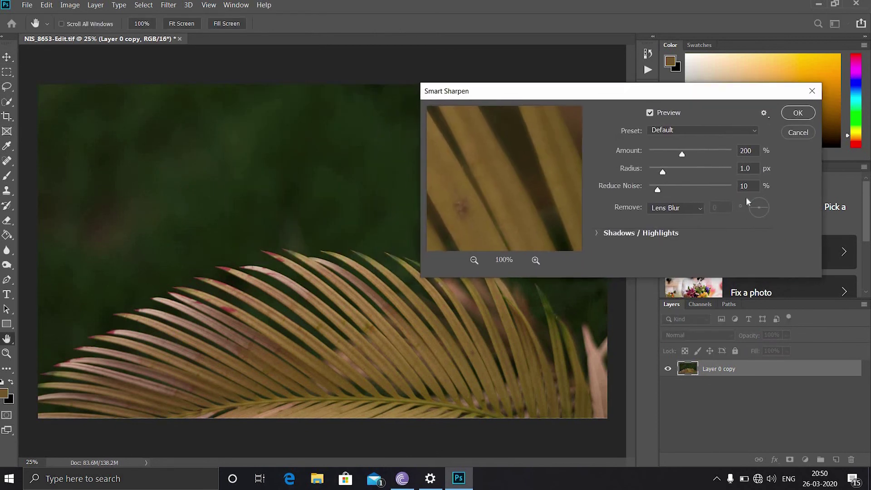
{"action": "left_click_drag", "start_coordinate": [682, 153], "coordinate": [664, 189]}
{"action": "left_click", "coordinate": [798, 133]}
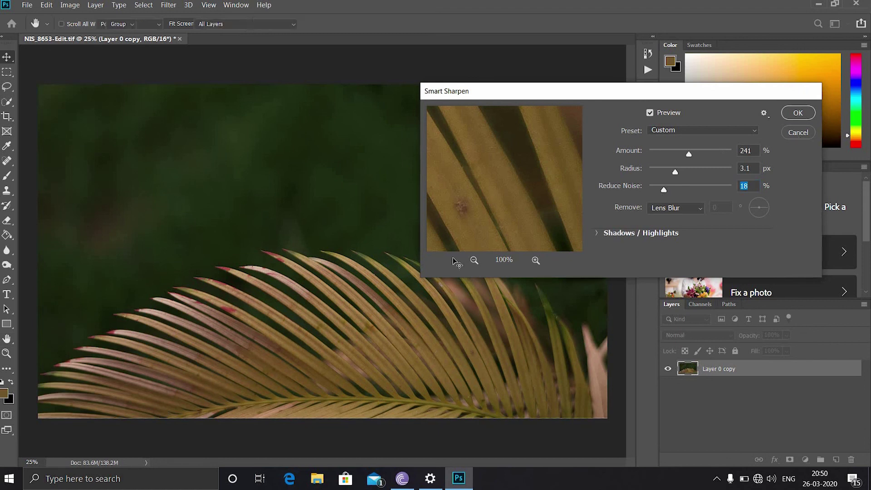